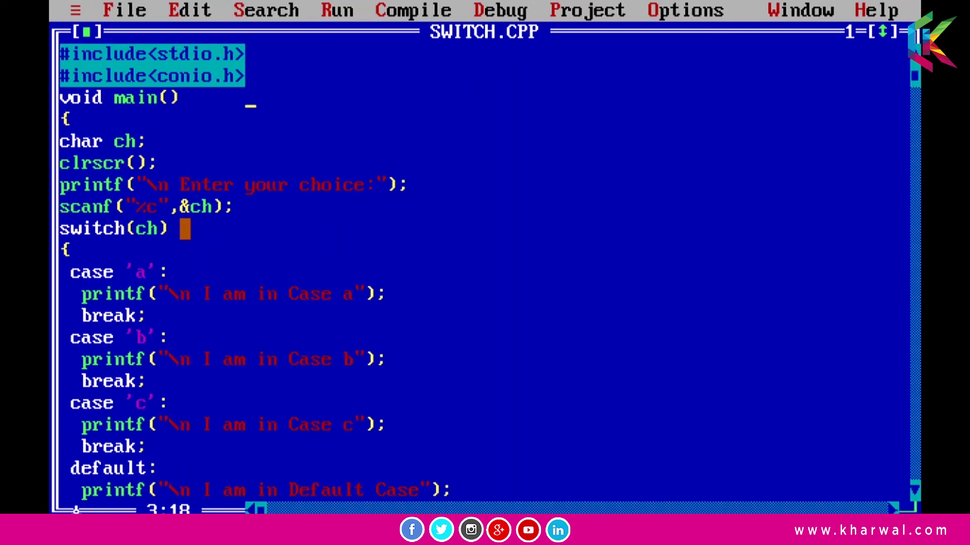
key("ctrl+F9")
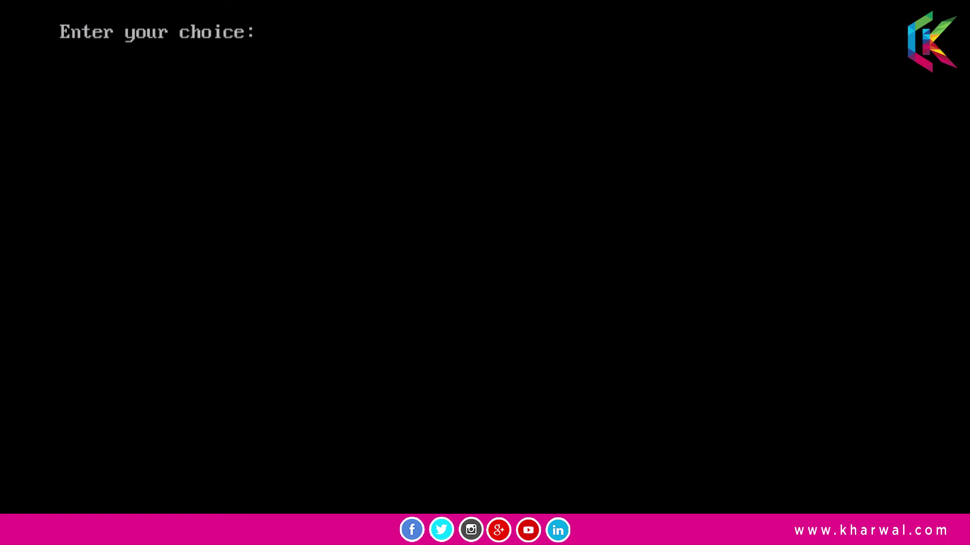
type("a")
key("Return")
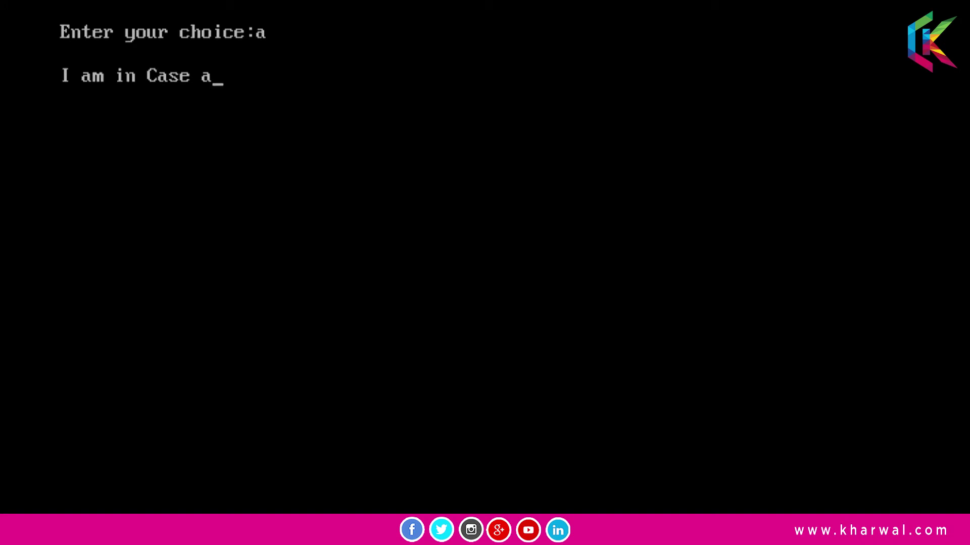
key("Return")
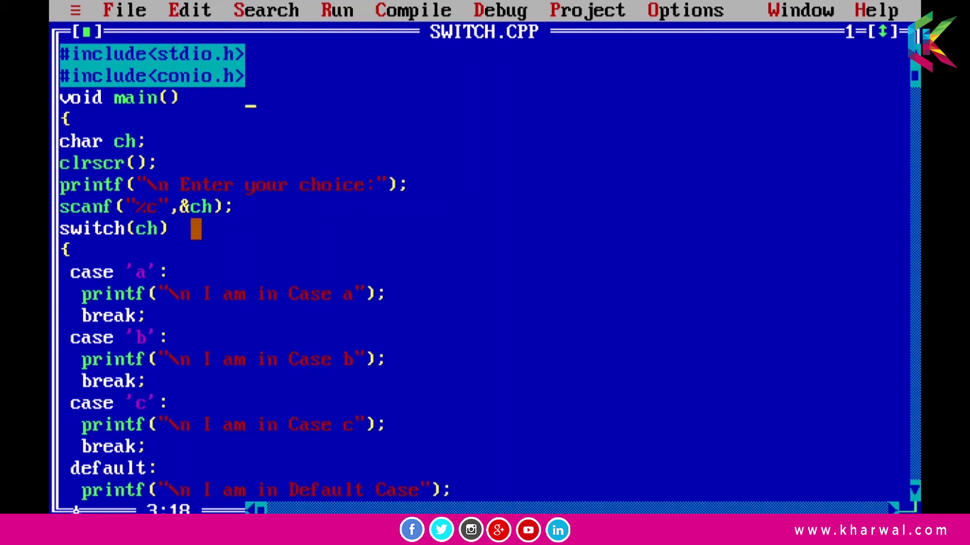
Step: Replace the first case label 'a' with 97 on line 11
key("Down")
key("Down")
key("Down")
key("Down")
key("Down")
key("Left")
key("Left")
key("Left")
key("Left")
key("Down")
key("Left")
key("Left")
key("Left")
key("Down")
key("Down")
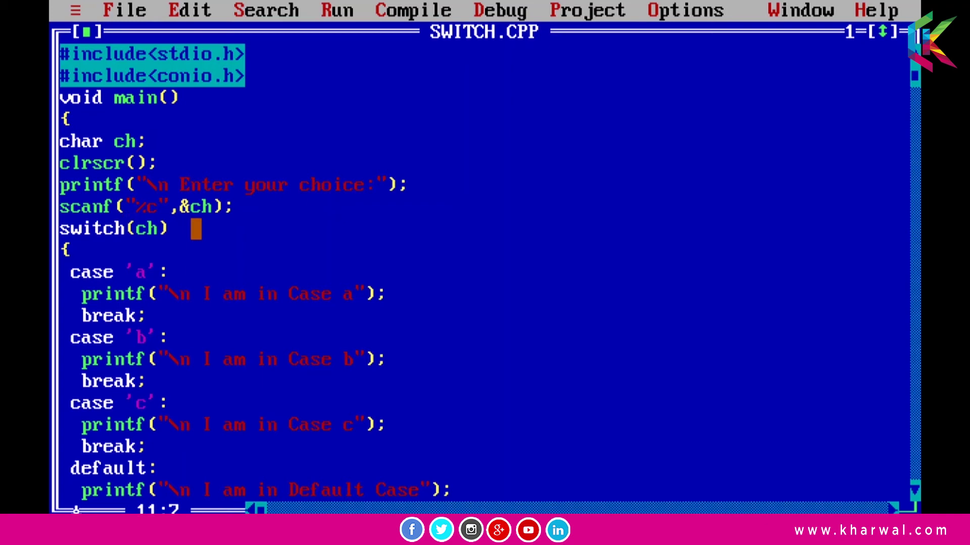
key("Delete")
key("Delete")
key("Delete")
type("97")
Step: Run the program, enter a, and confirm it still prints 'I am in Case a'
key("ctrl+F9")
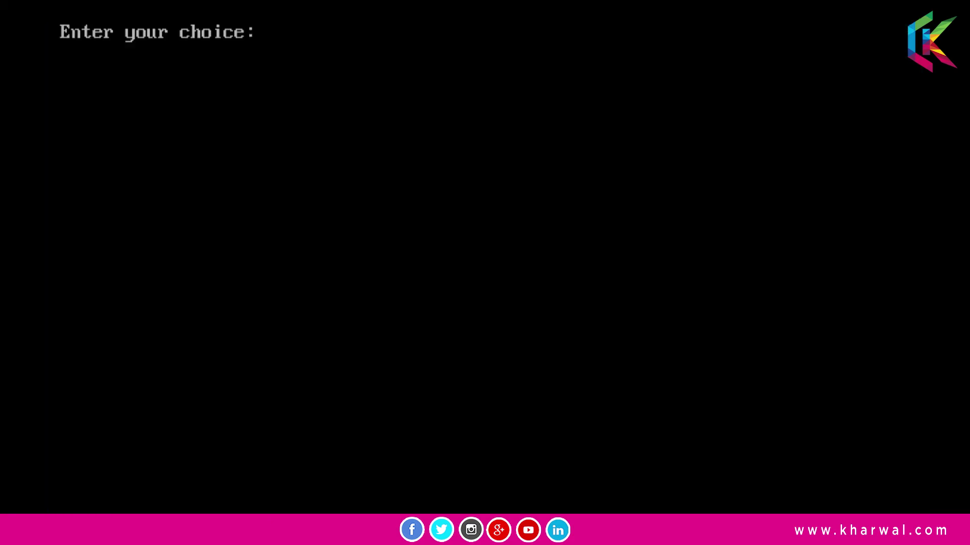
type("a")
key("Return")
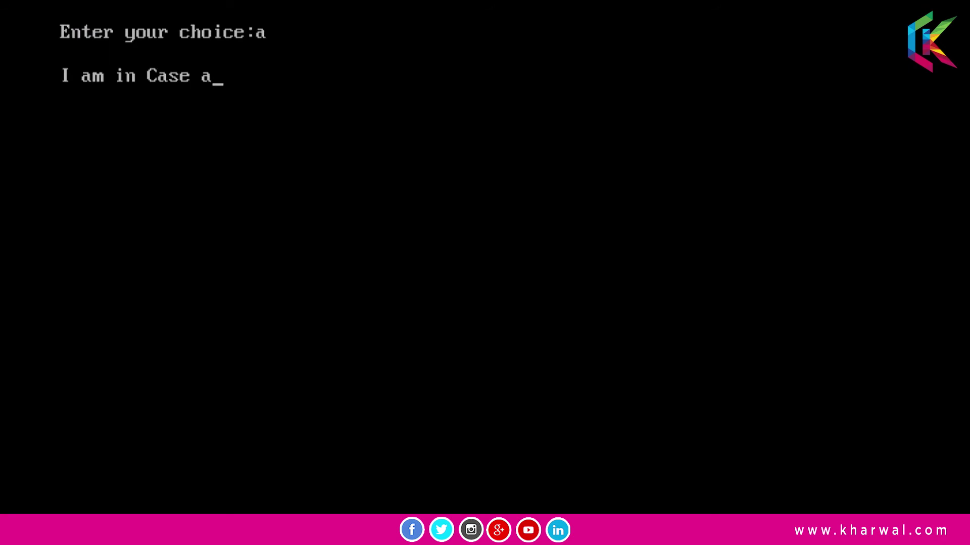
key("Return")
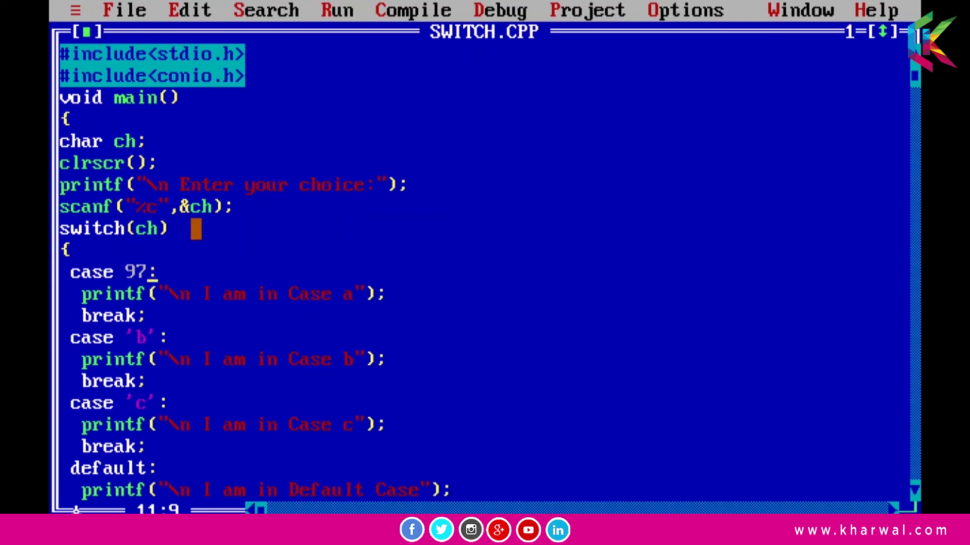
Step: Change the declaration of ch from char to int on line 5
key("Up")
key("Up")
key("Up")
key("Up")
key("Up")
key("Up")
key("Up")
key("Left")
key("Left")
key("Left")
key("Left")
key("Home")
key("Down")
key("Delete")
key("Delete")
key("Delete")
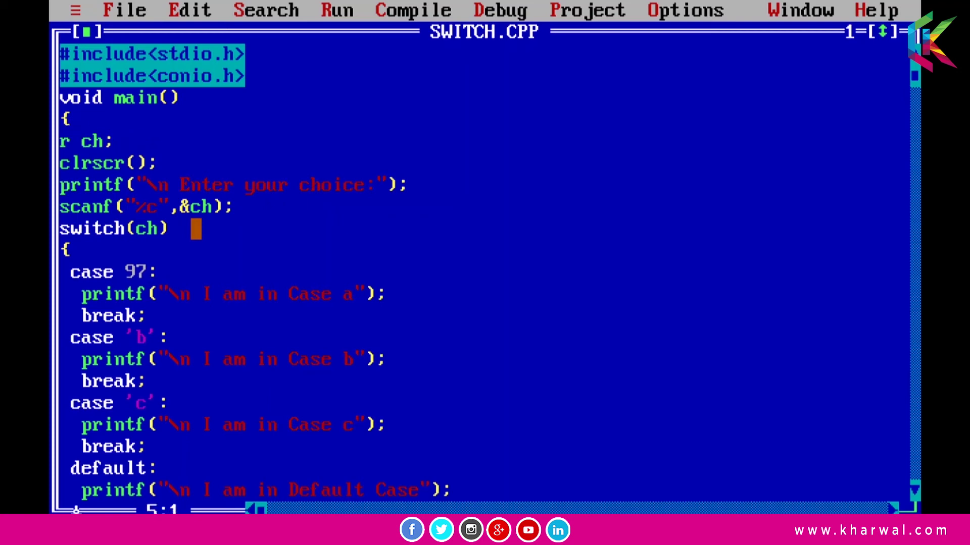
key("Delete")
type("int")
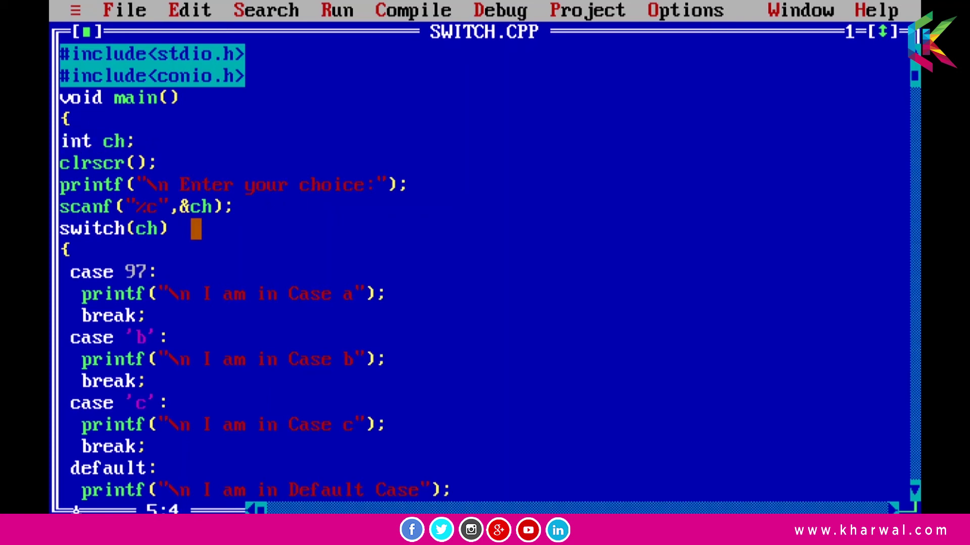
Step: Change the scanf format specifier from %c to %d
key("Down")
key("Right")
key("Right")
key("Down")
key("Right")
key("Right")
key("Right")
key("Delete")
type("d")
Step: Restore the first case label from 97 back to 'a'
key("Left")
key("Down")
key("Down")
key("Down")
key("Left")
key("Left")
key("Delete")
key("Delete")
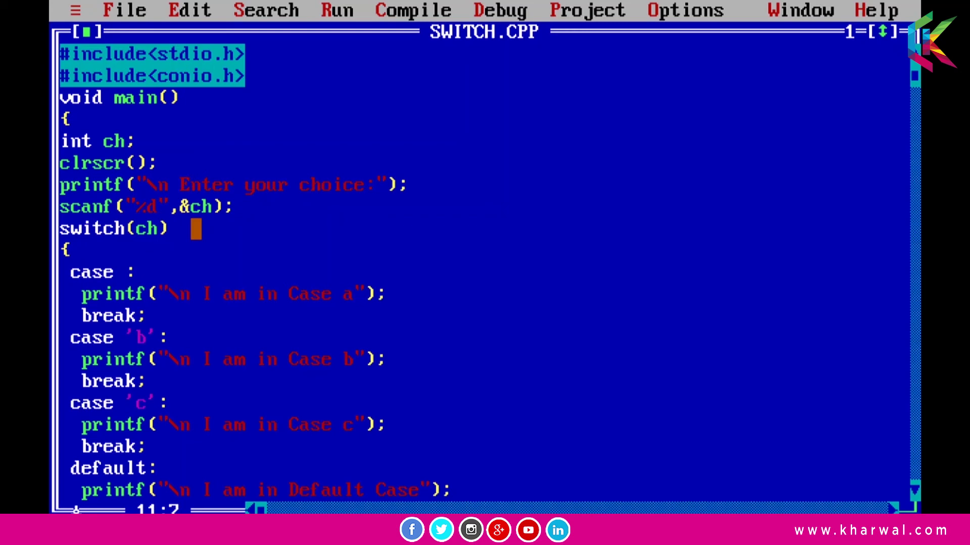
type("'a'")
key("ctrl+F9")
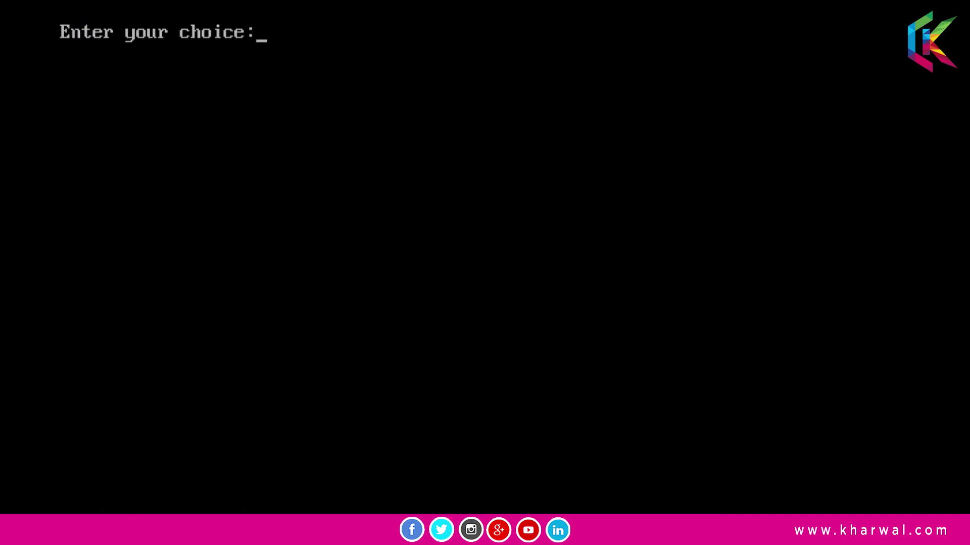
type("97")
key("Return")
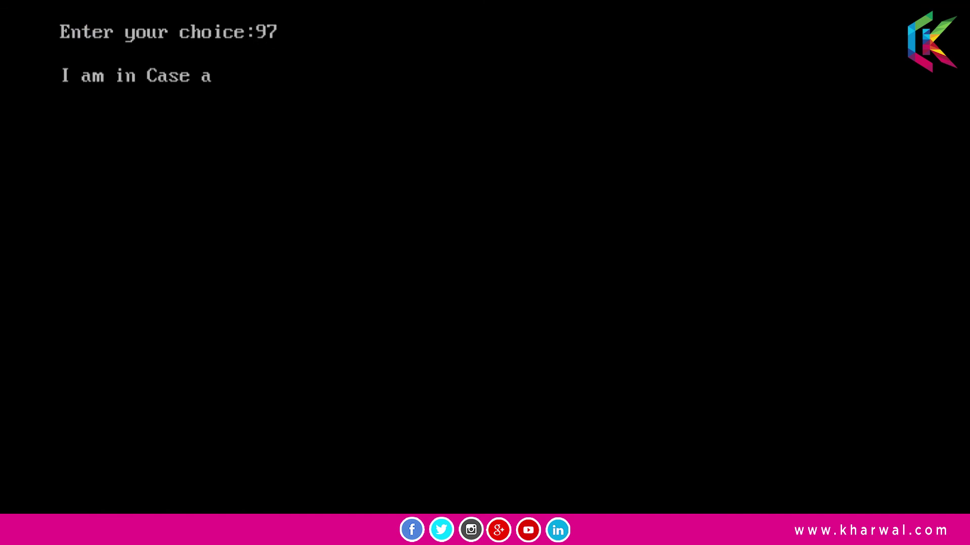
key("Return")
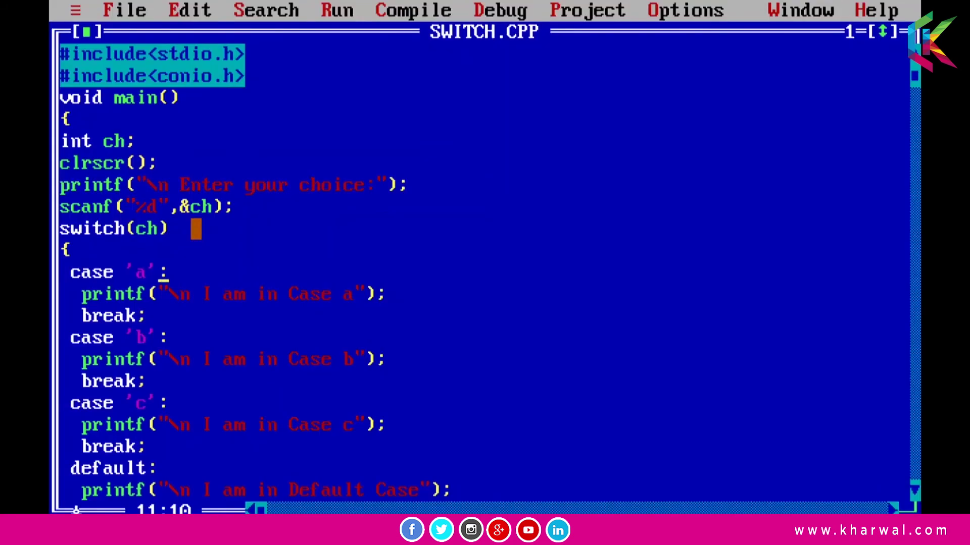